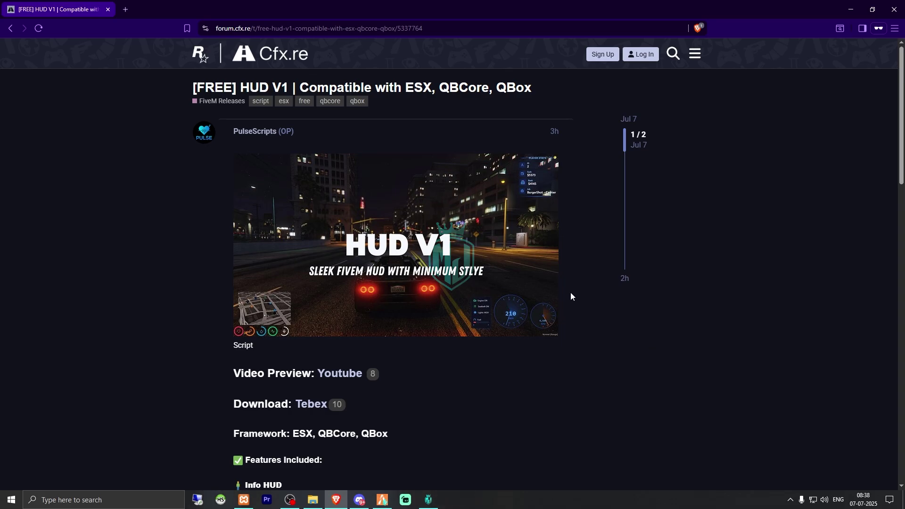
# - Scroll the HUD V1 release post down to its Download: Tebex link
pyautogui.scroll(-3, 624, 340)
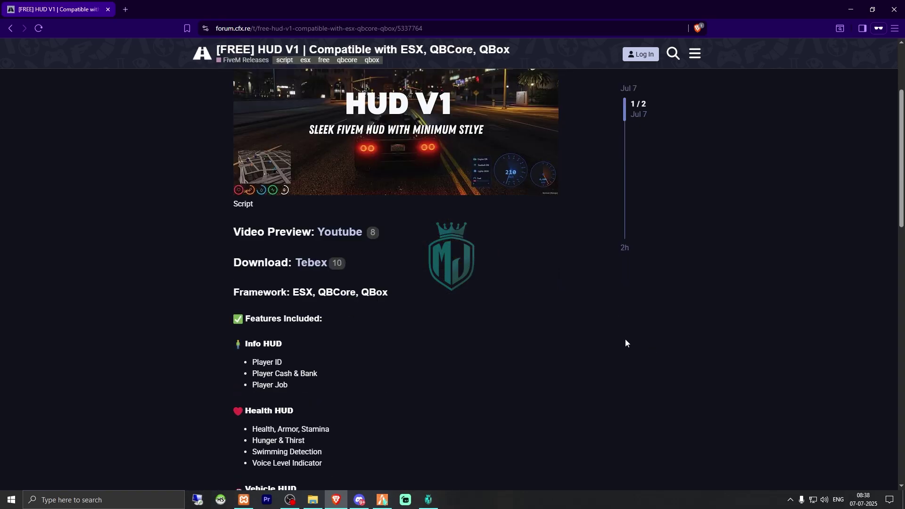
# - Open the Tebex HUD V1 link in a new tab and pass the Cloudflare human check
pyautogui.rightClick(306, 265)
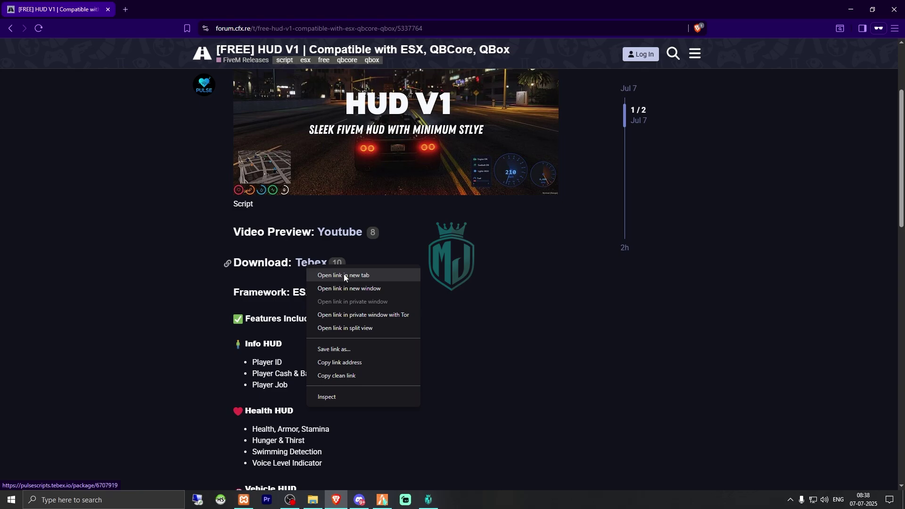
pyautogui.click(344, 273)
pyautogui.click(174, 10)
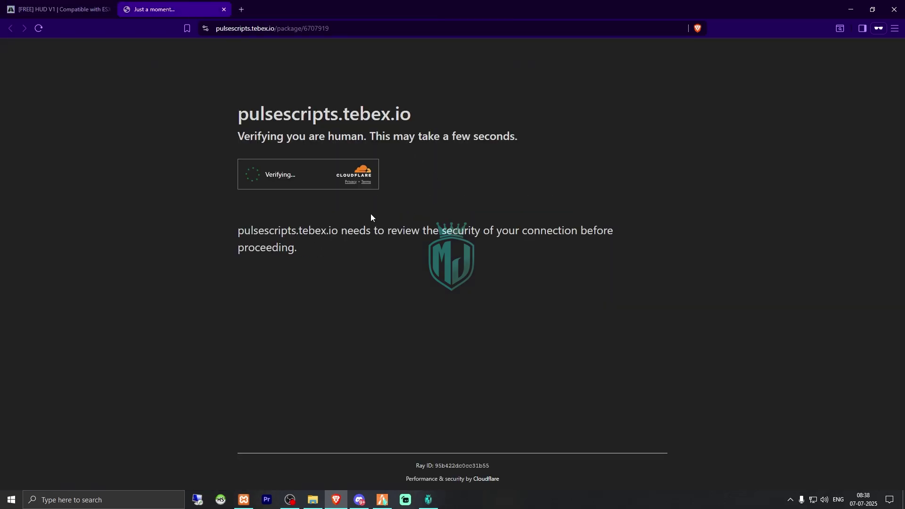
pyautogui.click(250, 175)
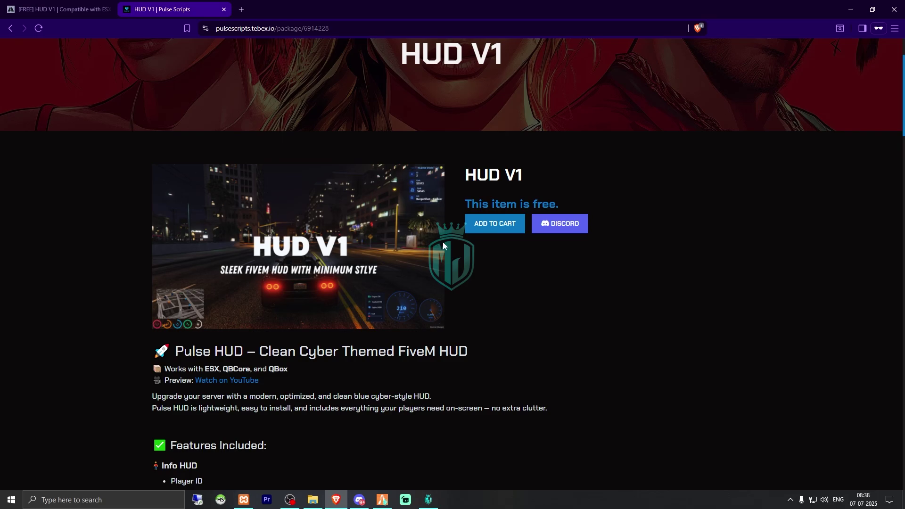
pyautogui.scroll(2, 500, 281)
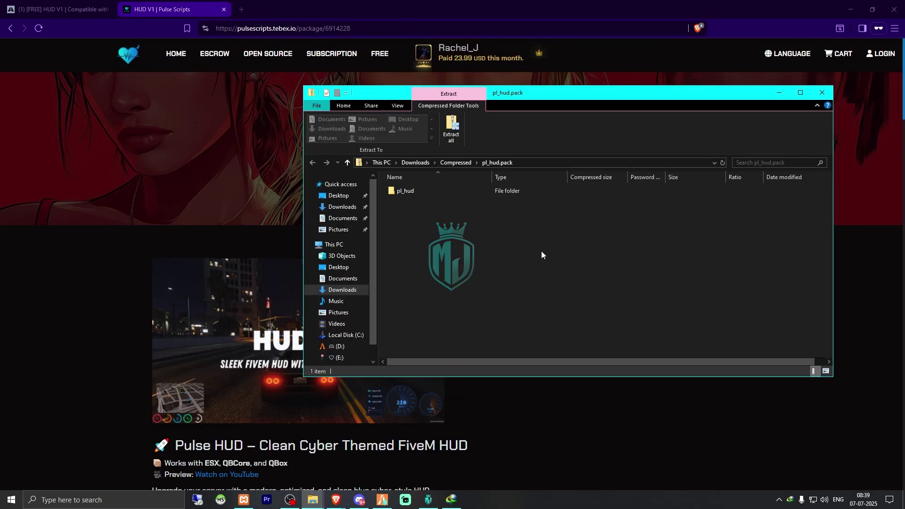
# - Copy the pl_hud folder into the QBCore server's resources folder, then open server.cfg
pyautogui.click(429, 192)
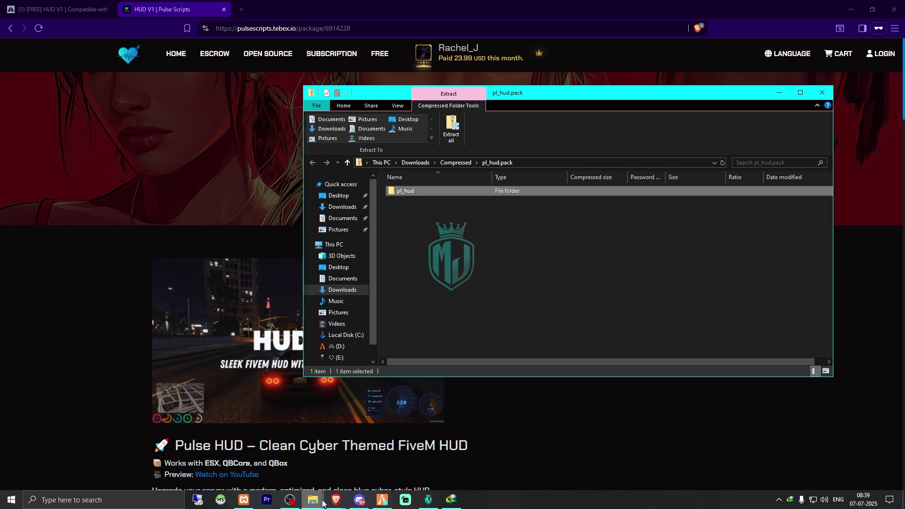
pyautogui.click(231, 457)
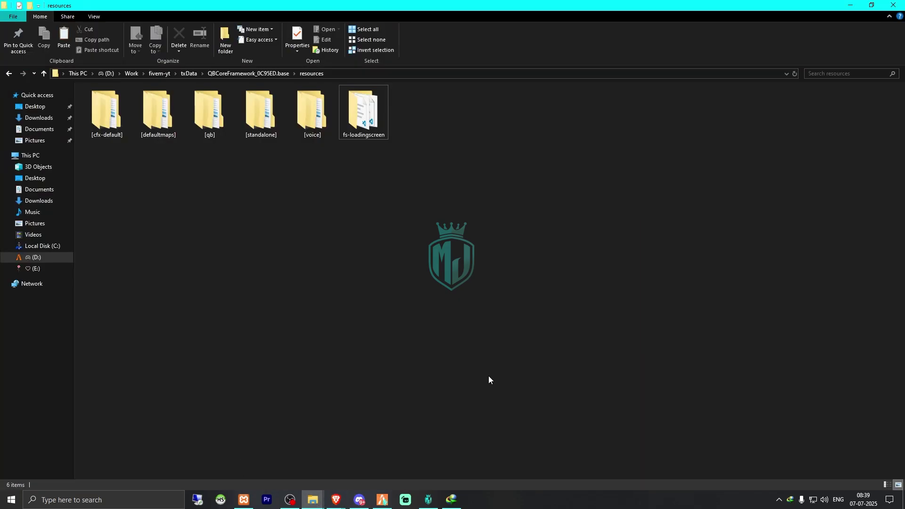
pyautogui.hotkey('ctrl', 'v')
pyautogui.press('F2')
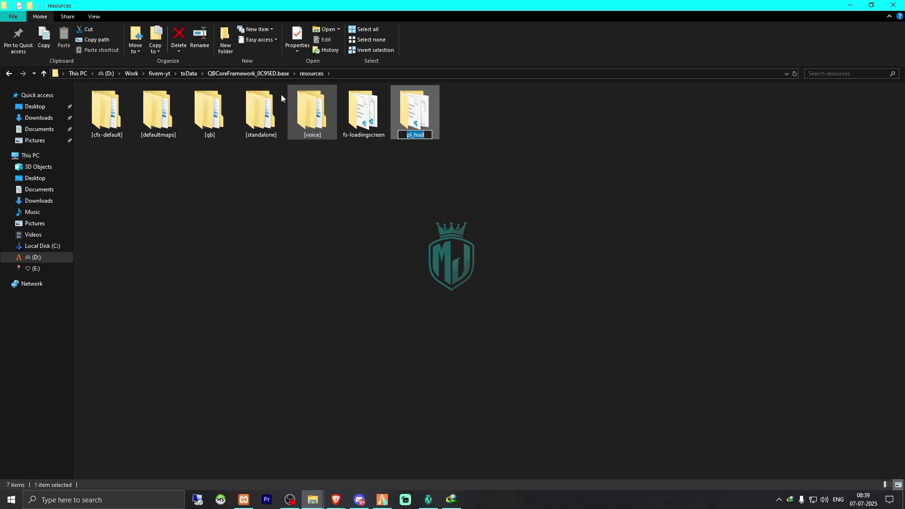
pyautogui.click(248, 73)
pyautogui.doubleClick(312, 111)
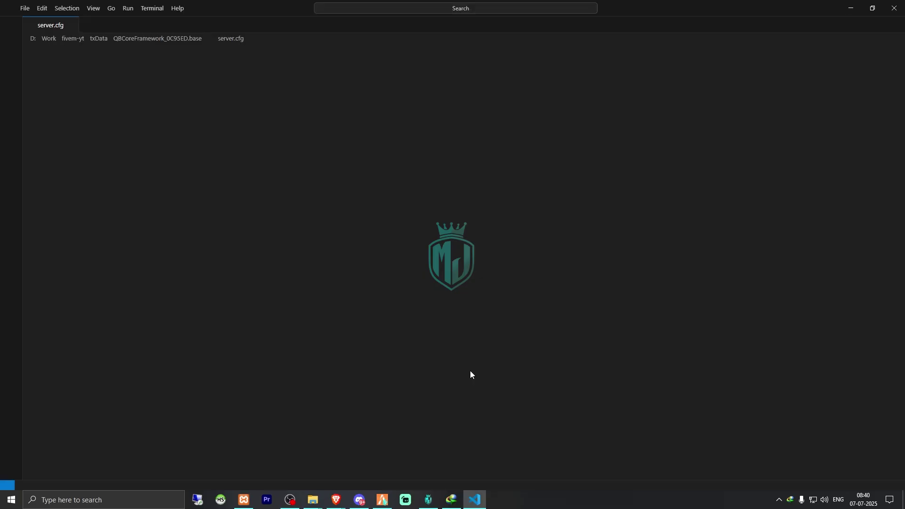
# - Add 'ensure pl_hud' to server.cfg and change Config.Maptype in pl_hud/config.lua from 'square' to 'circle'
pyautogui.scroll(-9, 149, 250)
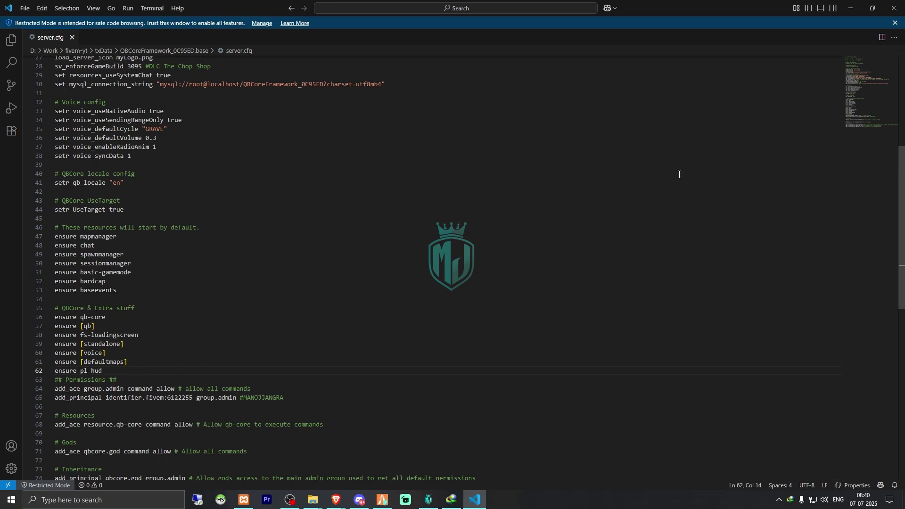
pyautogui.click(851, 8)
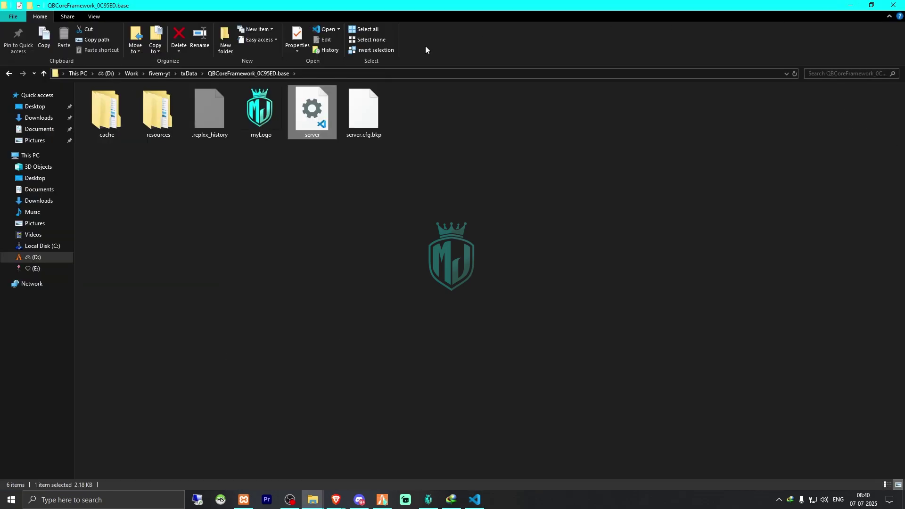
pyautogui.doubleClick(175, 109)
pyautogui.doubleClick(414, 110)
pyautogui.doubleClick(145, 153)
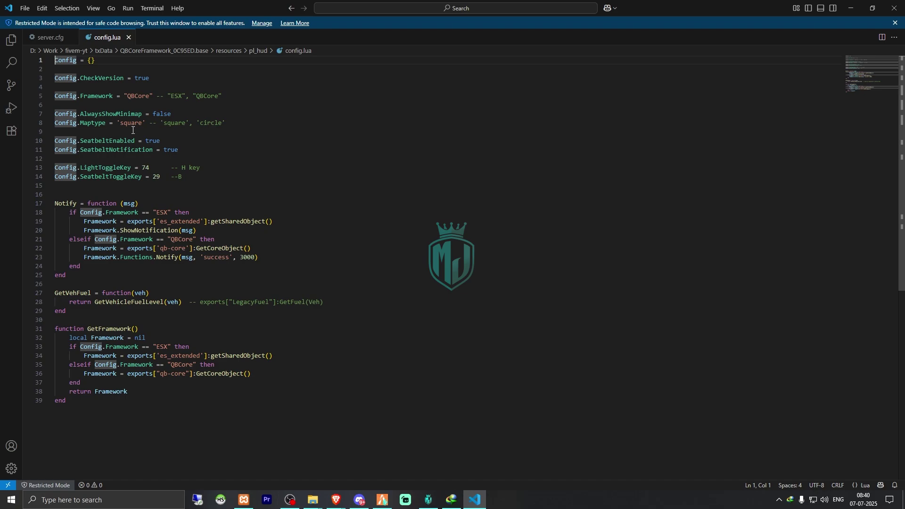
pyautogui.doubleClick(214, 124)
pyautogui.hotkey('ctrl', 'c')
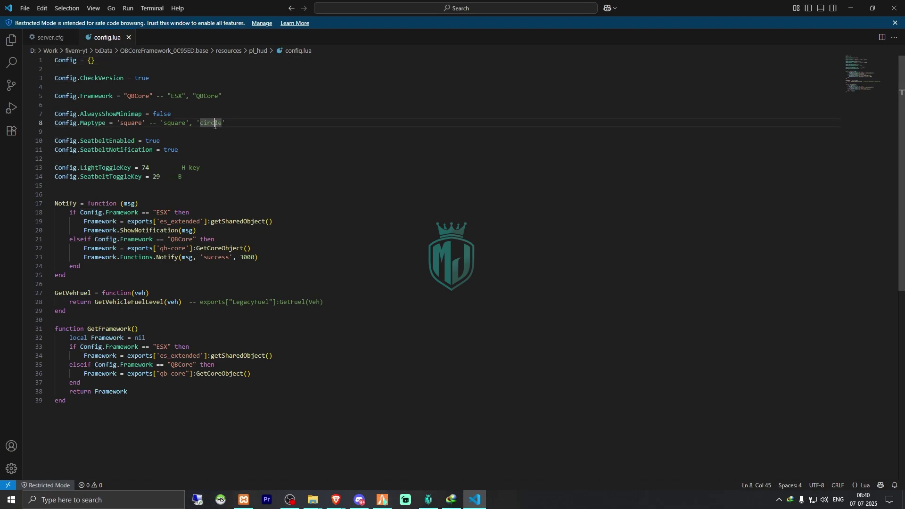
pyautogui.doubleClick(127, 123)
pyautogui.hotkey('ctrl', 'v')
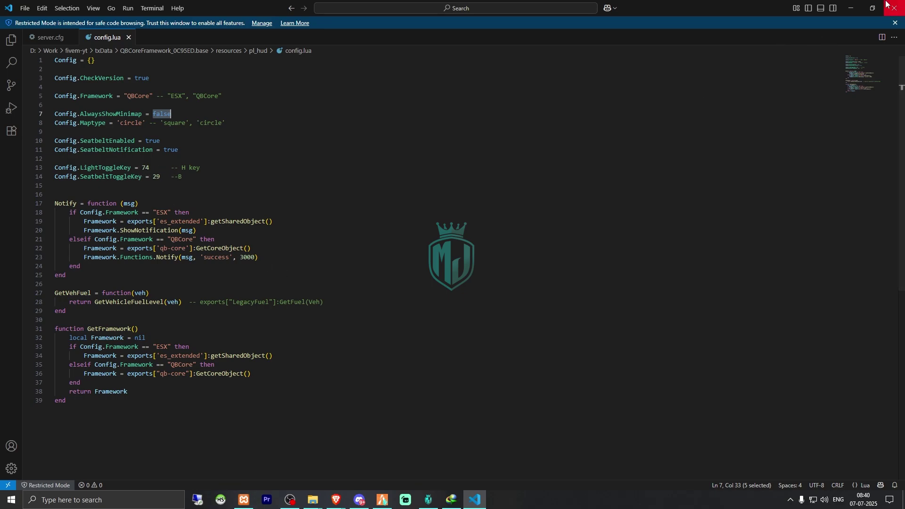
pyautogui.click(851, 8)
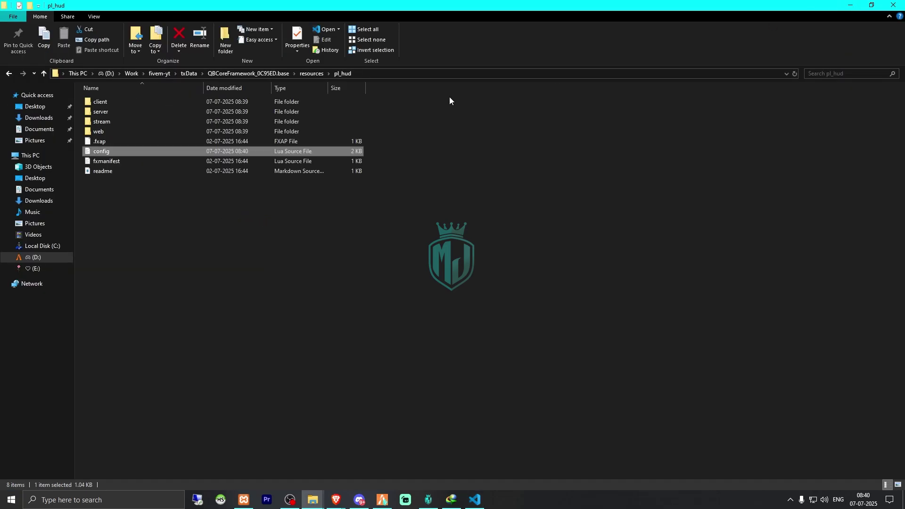
# - Restart the server from the in-game txAdmin menu
pyautogui.click(311, 74)
pyautogui.click(382, 499)
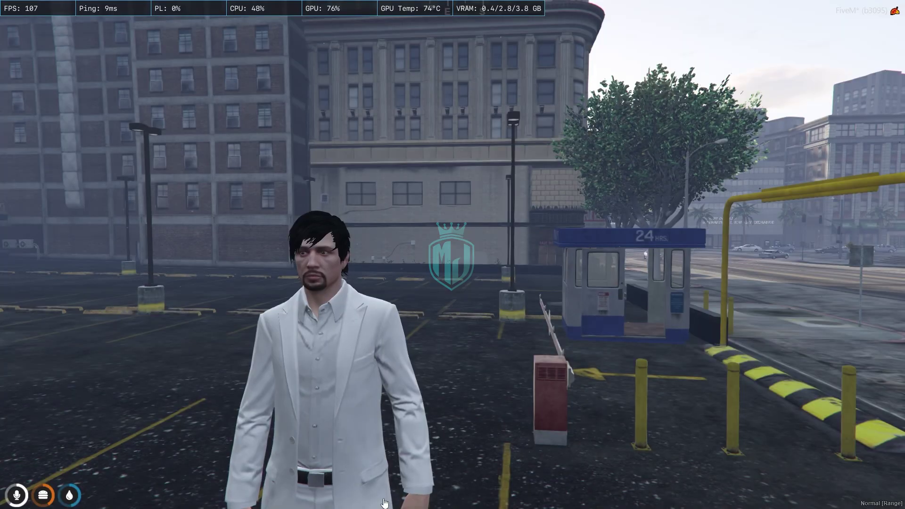
pyautogui.press('F1')
pyautogui.press('Tab')
pyautogui.press('Tab')
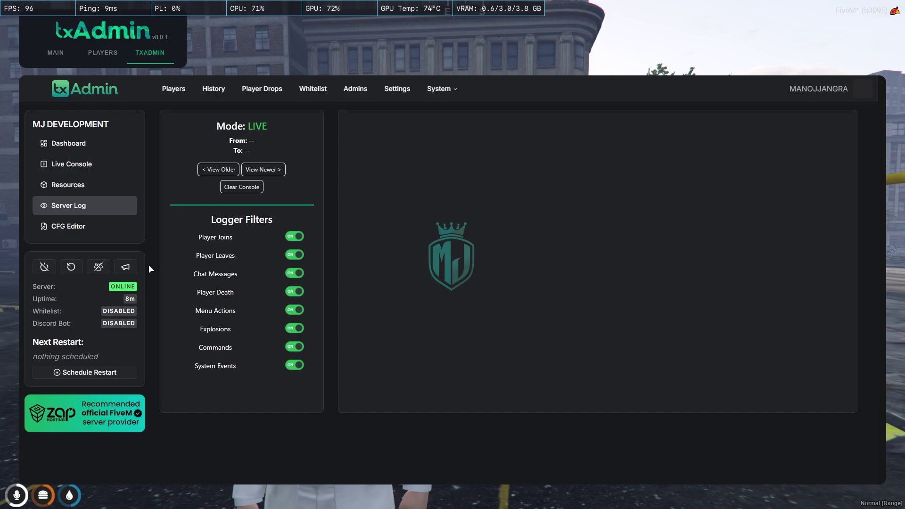
pyautogui.click(70, 266)
pyautogui.click(538, 297)
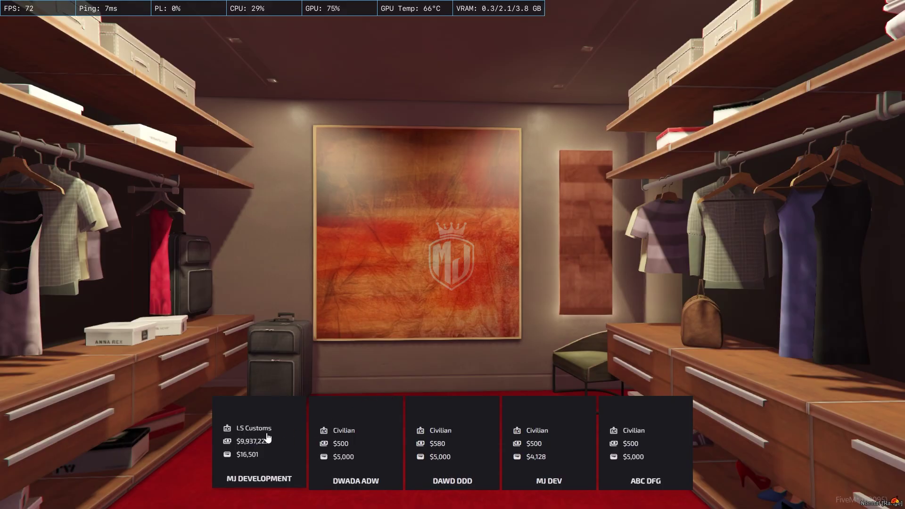
# - Reconnect and spawn the character at its last location
pyautogui.click(222, 412)
pyautogui.click(226, 406)
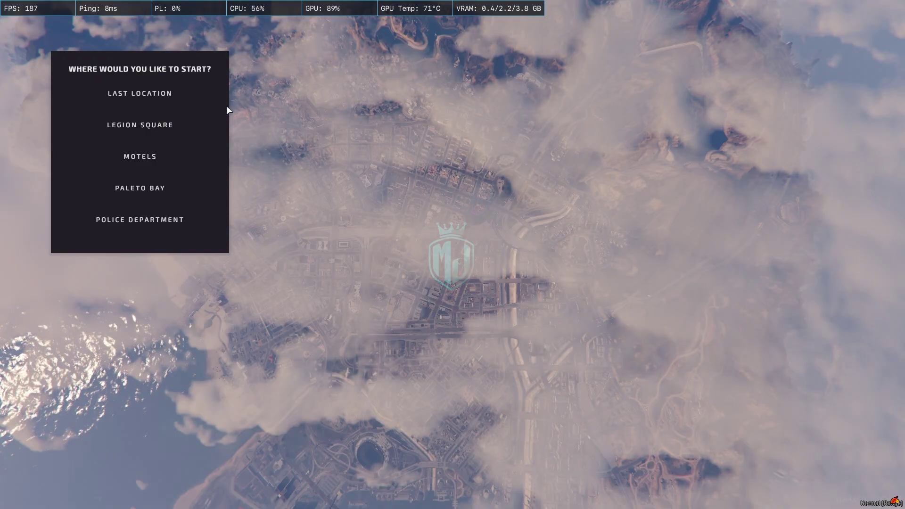
pyautogui.click(207, 96)
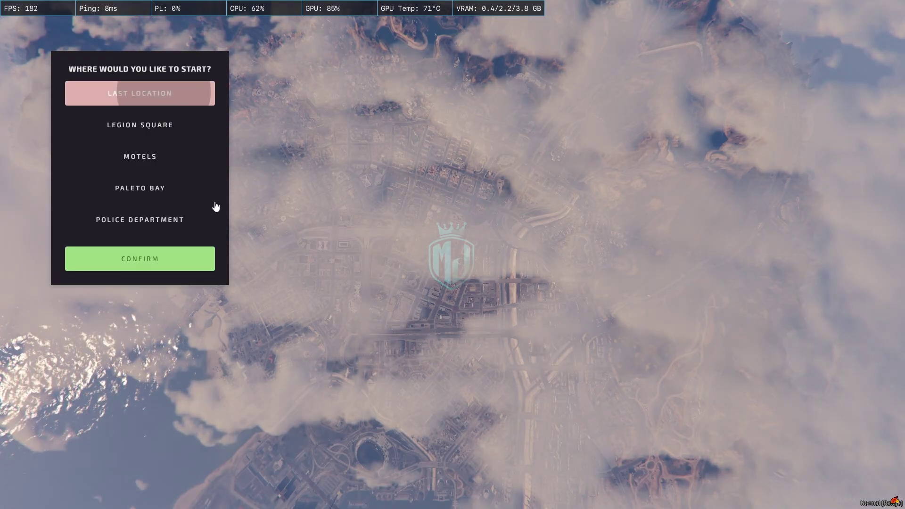
pyautogui.click(151, 259)
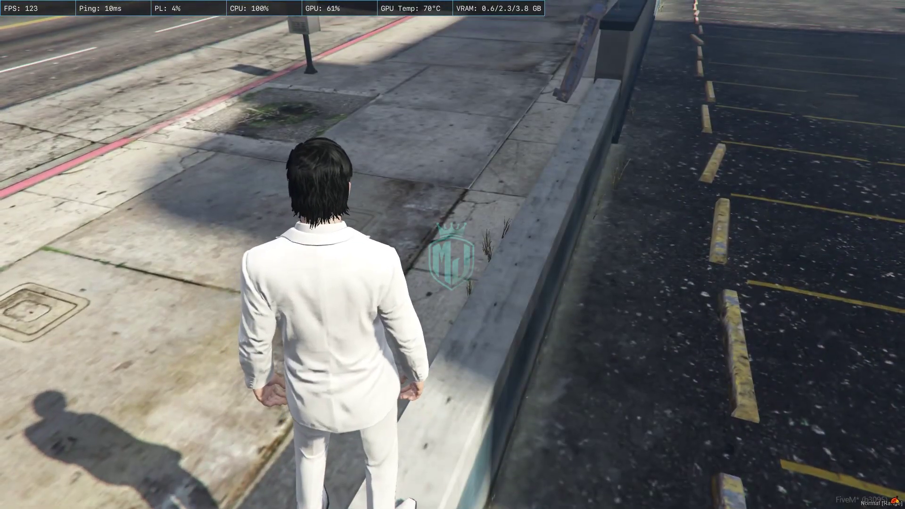
# - Walk the character across the parking lot toward the booth
pyautogui.press('w')
pyautogui.press('w')
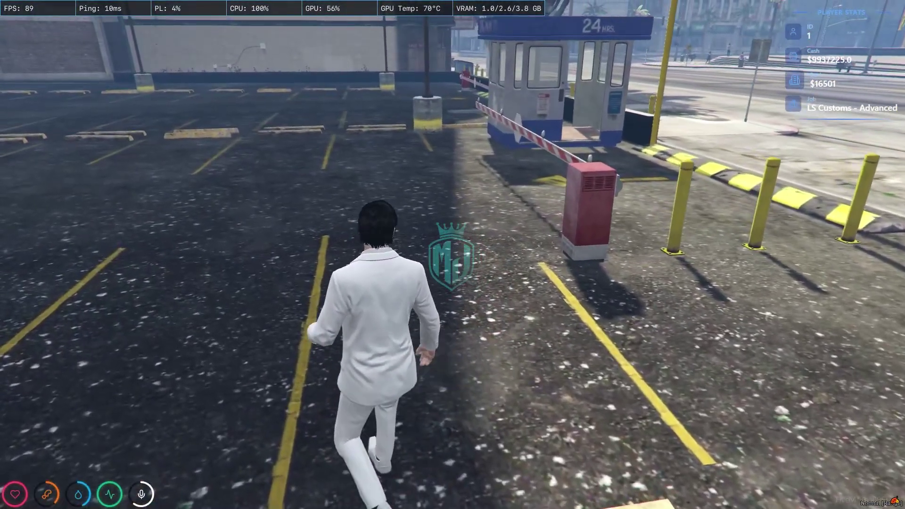
pyautogui.press('w')
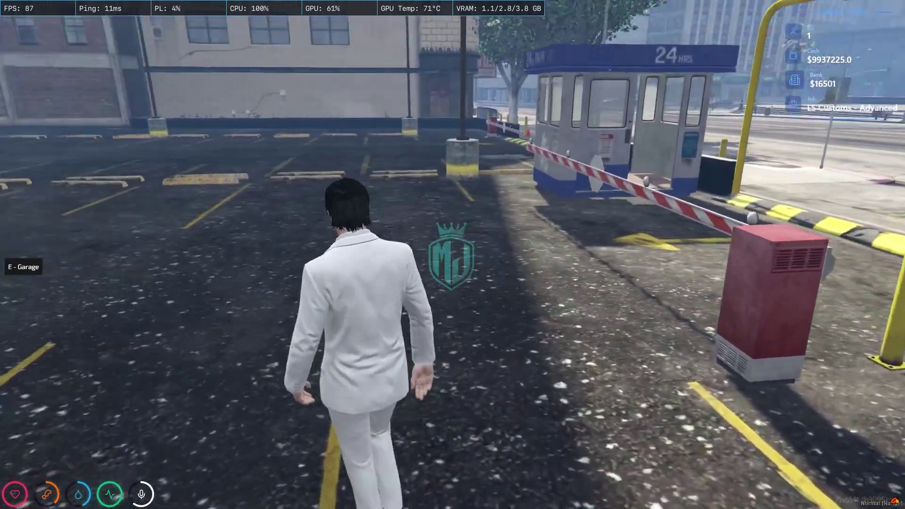
pyautogui.press('w')
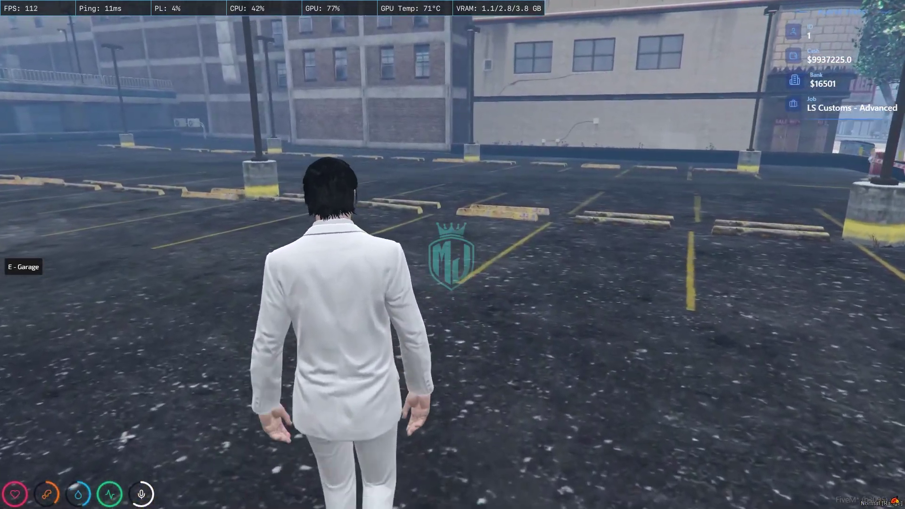
# - Set the game time to 1:1 with the 'time 1 1' console command
pyautogui.press('F8')
pyautogui.write('time 1 1')
pyautogui.press('Return')
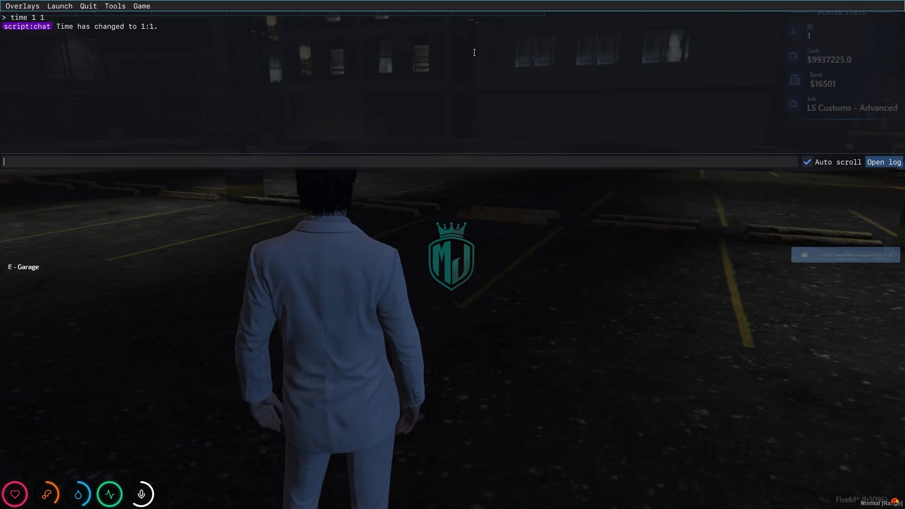
pyautogui.press('F8')
# - Run the character back and forth across the lot to show the status icons at night
pyautogui.press('w')
pyautogui.press('w')
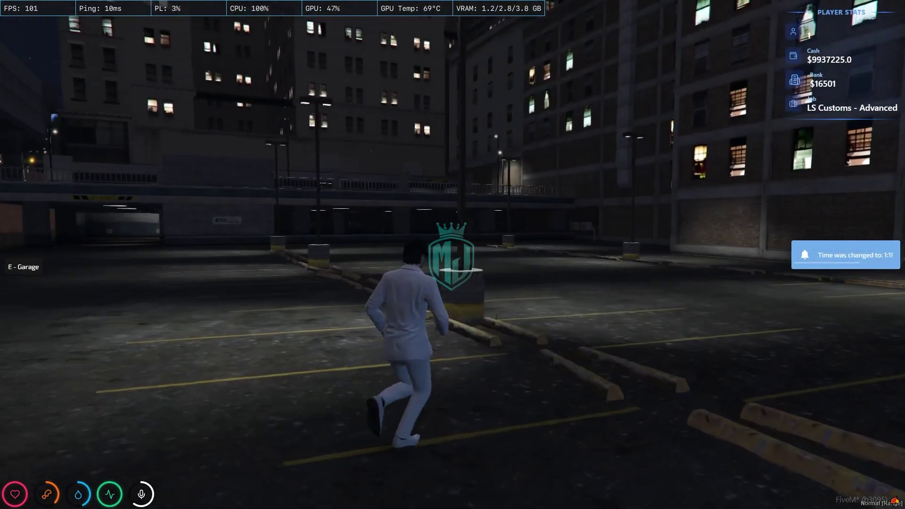
pyautogui.press('s')
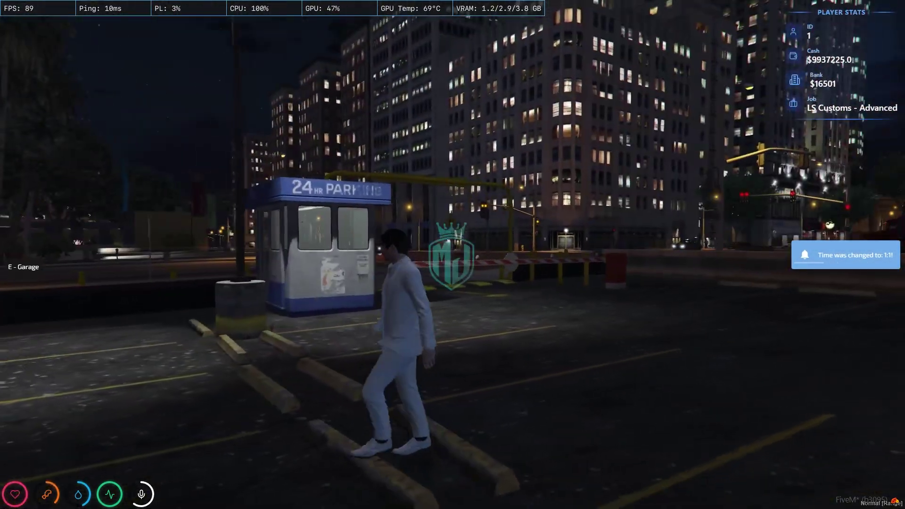
pyautogui.press('s')
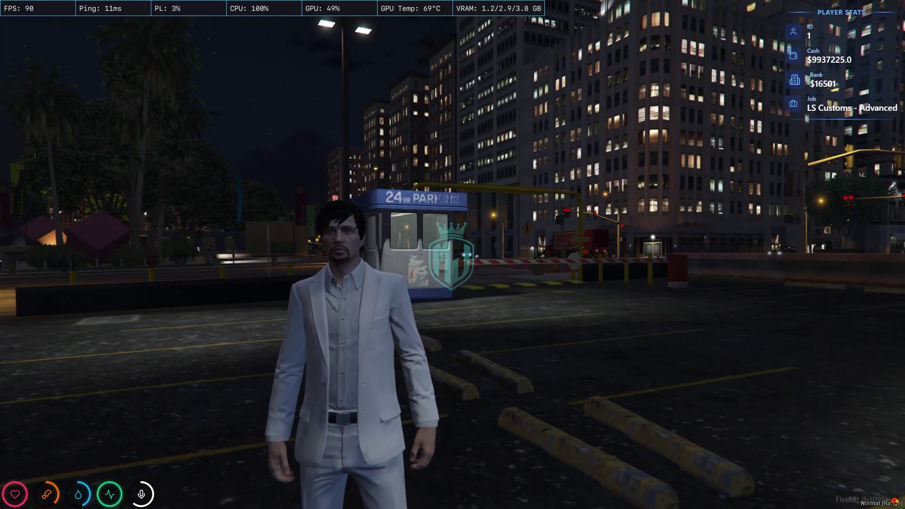
# - Spawn a Sultan with the /car sultan chat command and test it in the lot
pyautogui.write('wt')
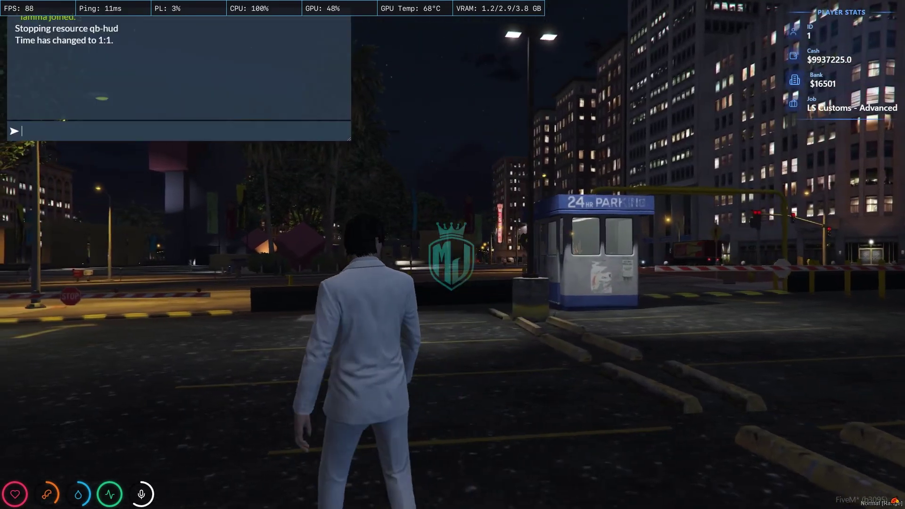
pyautogui.write('/car sultan')
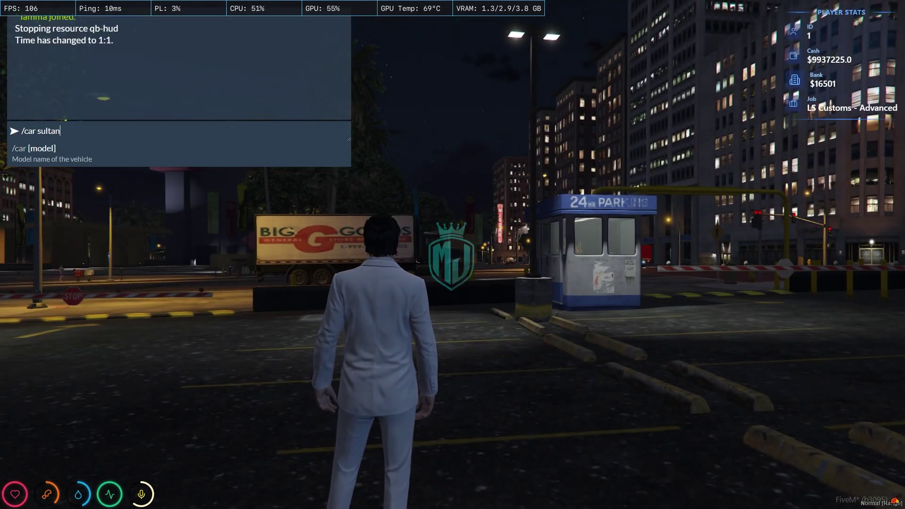
pyautogui.press('Return')
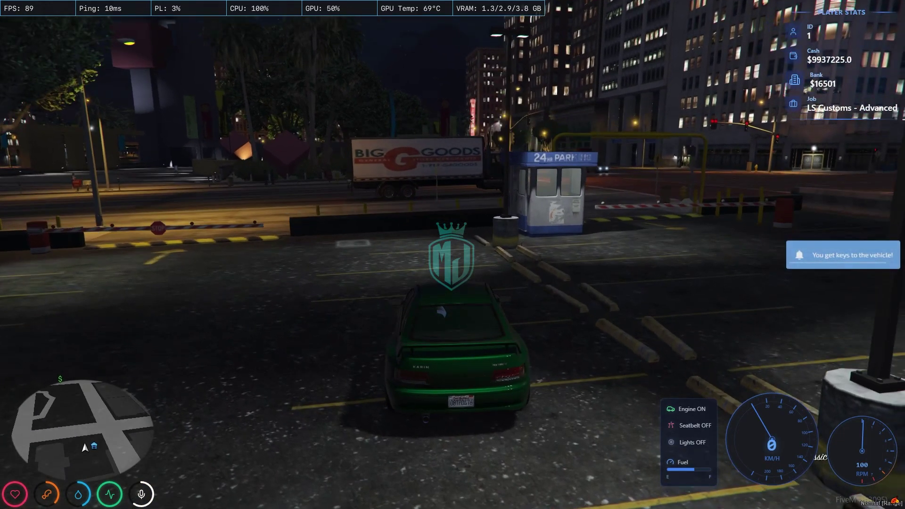
pyautogui.press('w')
pyautogui.press('a')
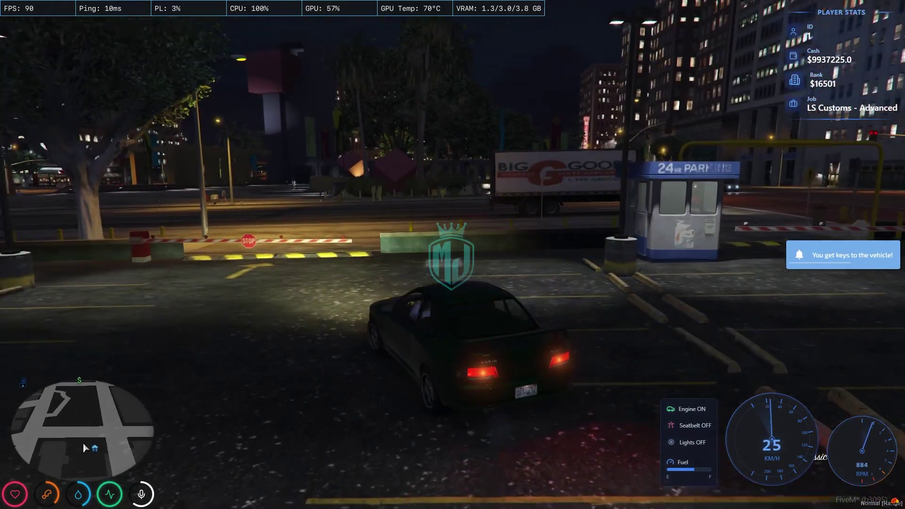
pyautogui.press('s')
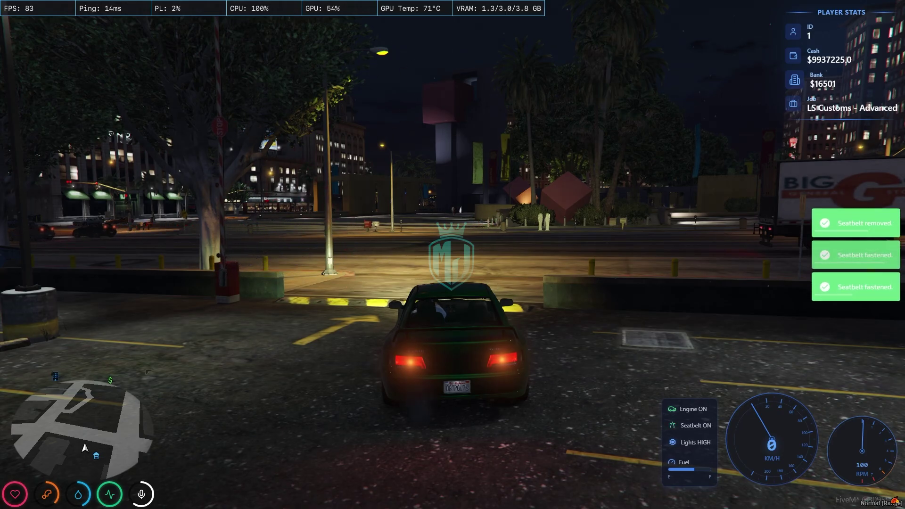
# - Drive out of the lot, past the truck and through the underpass at top speed
pyautogui.press('w')
pyautogui.press('d')
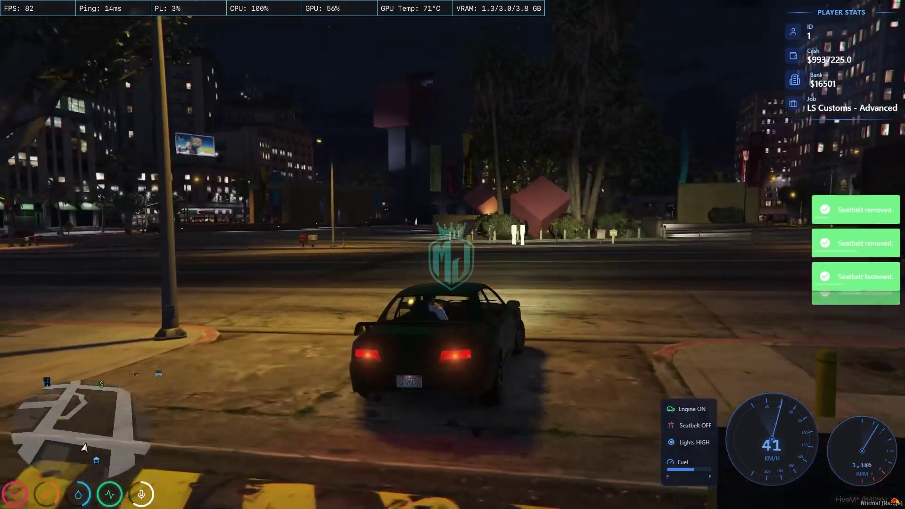
pyautogui.press('w')
pyautogui.press('d')
pyautogui.press('a')
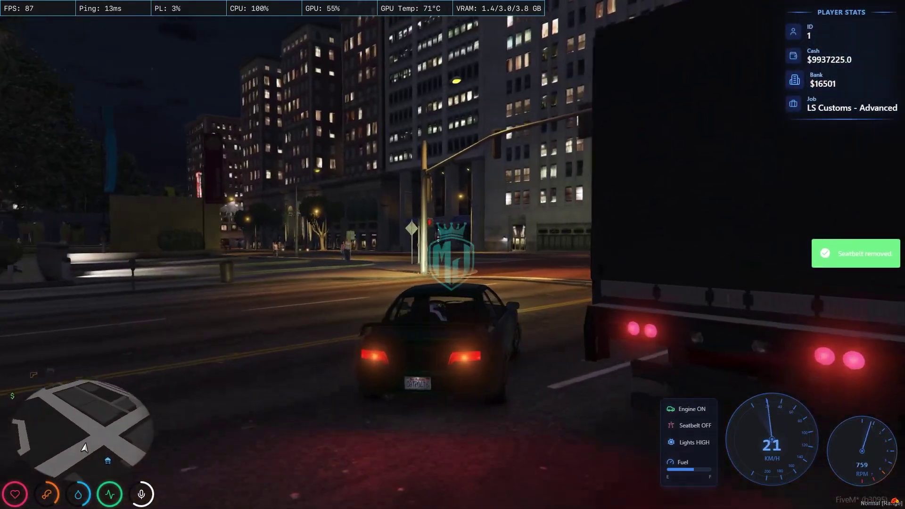
pyautogui.press('d')
pyautogui.press('w')
pyautogui.press('d')
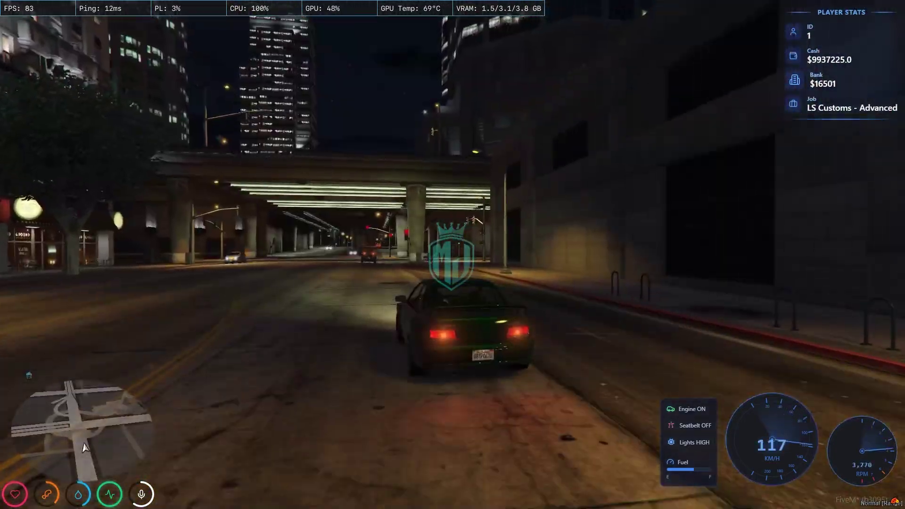
pyautogui.press('w')
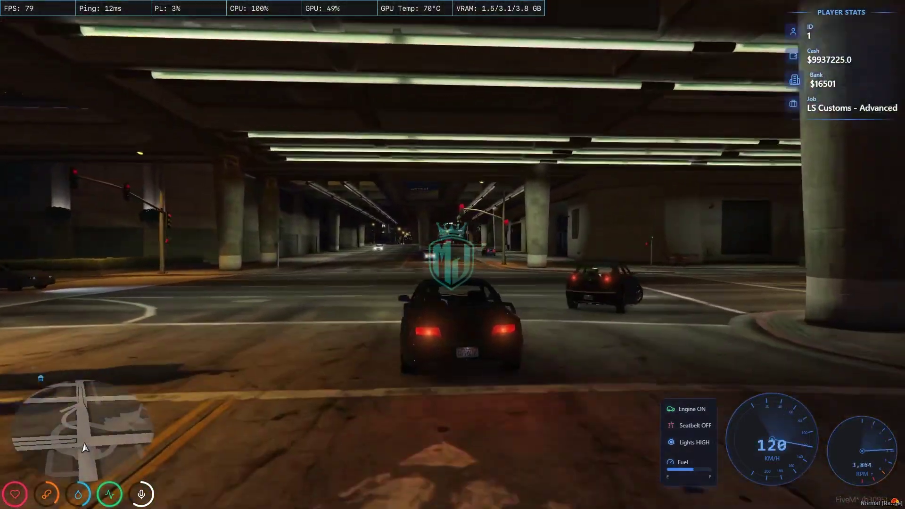
pyautogui.press('w')
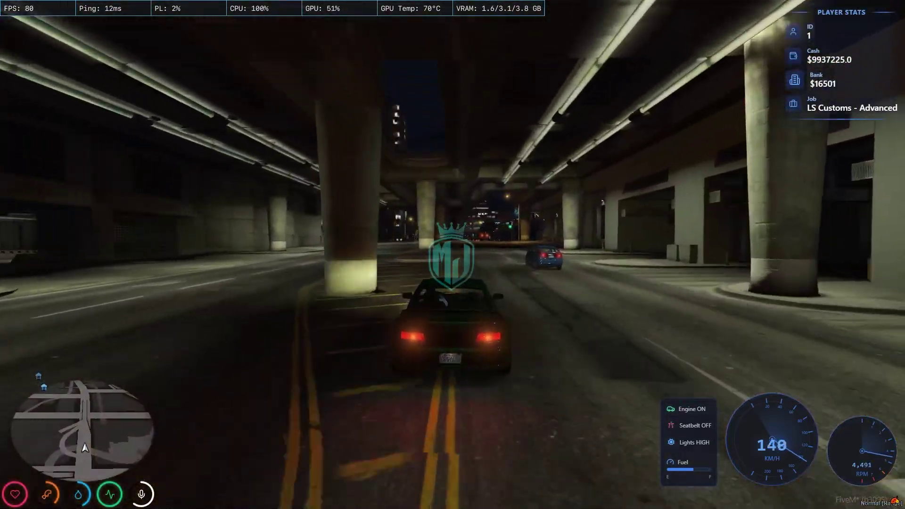
pyautogui.press('w')
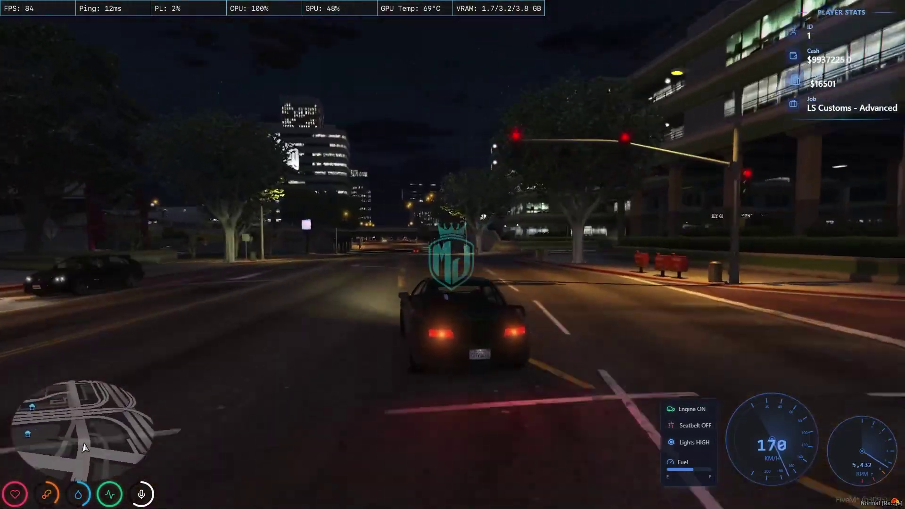
pyautogui.press('w')
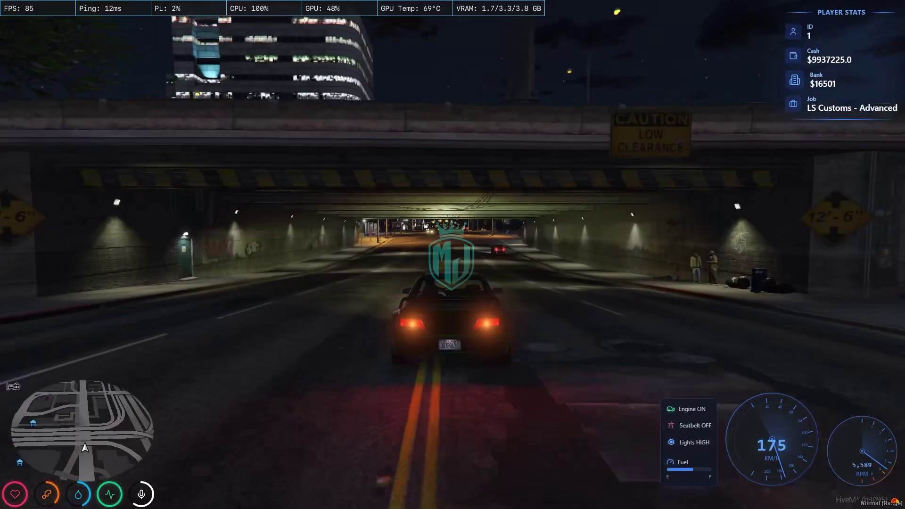
pyautogui.press('w')
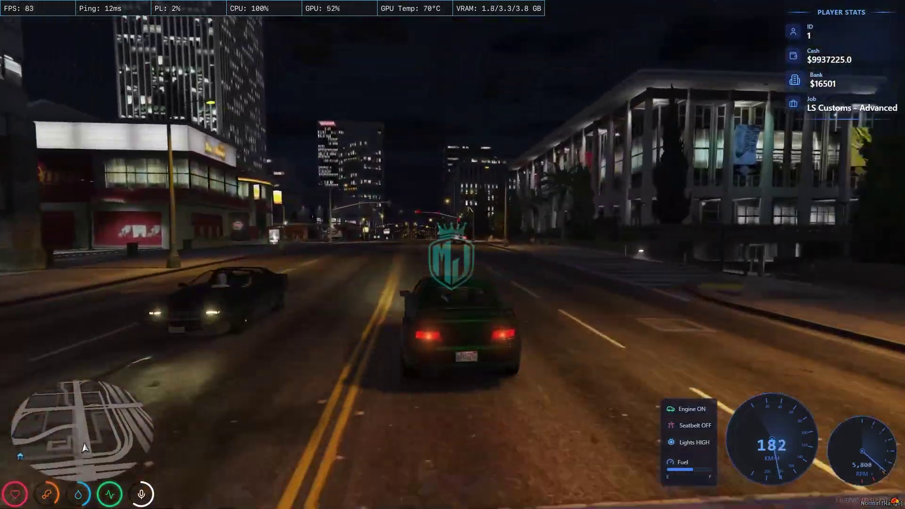
pyautogui.press('w')
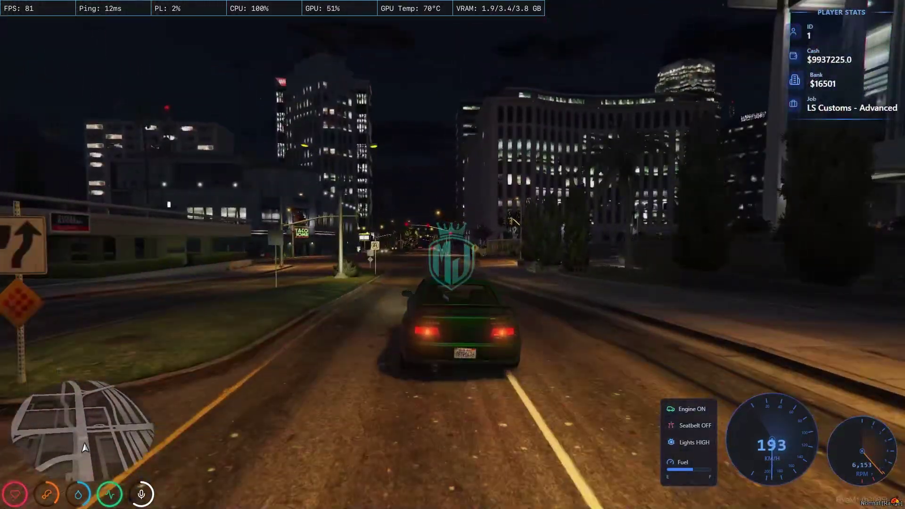
# - Turn down the tree-lined street, stop near Bean Machine and get out of the car
pyautogui.press('s')
pyautogui.press('a')
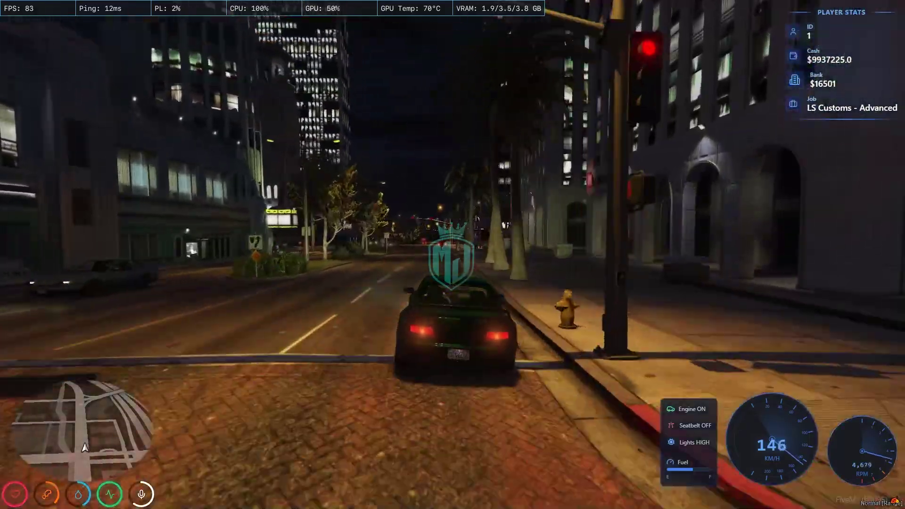
pyautogui.press('w')
pyautogui.press('w')
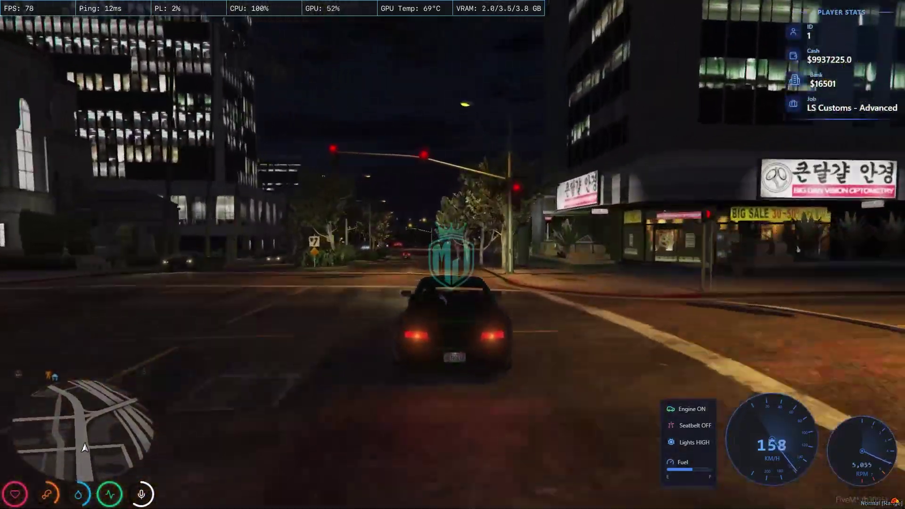
pyautogui.press('w')
pyautogui.press('s')
pyautogui.press('d')
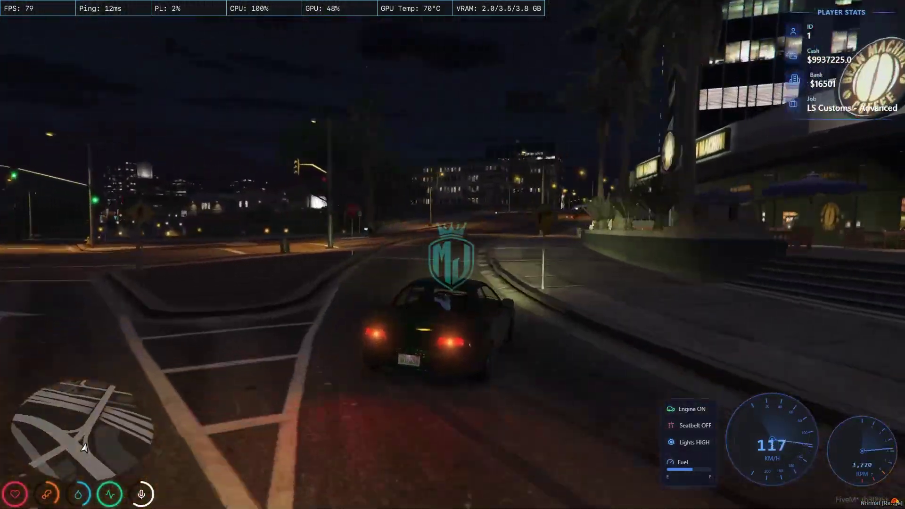
pyautogui.press('space')
pyautogui.press('d')
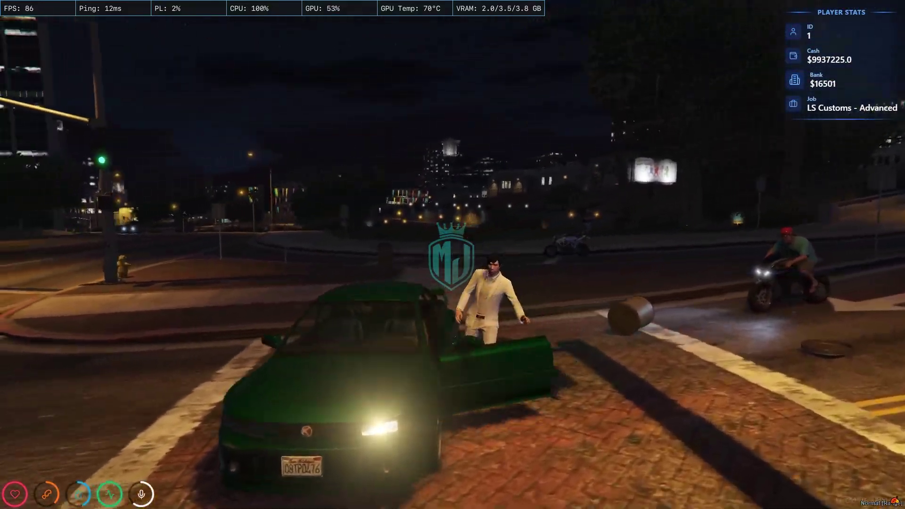
pyautogui.press('s')
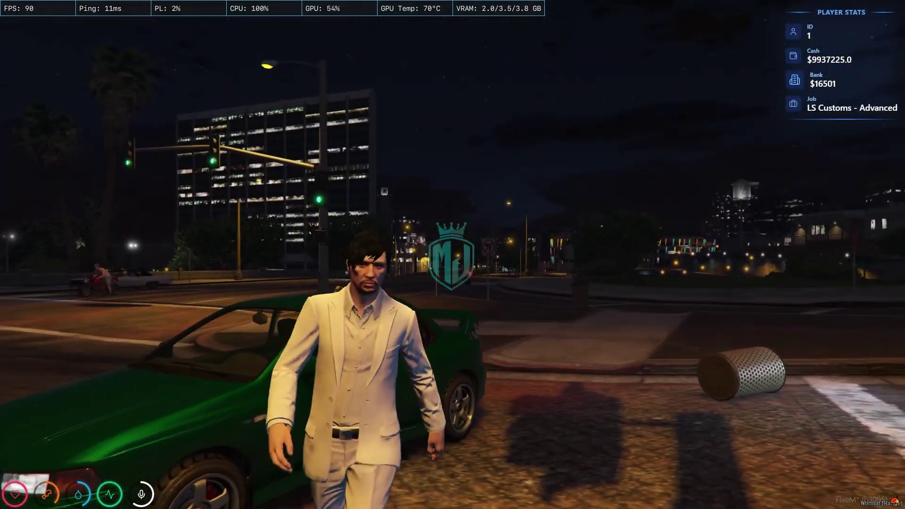